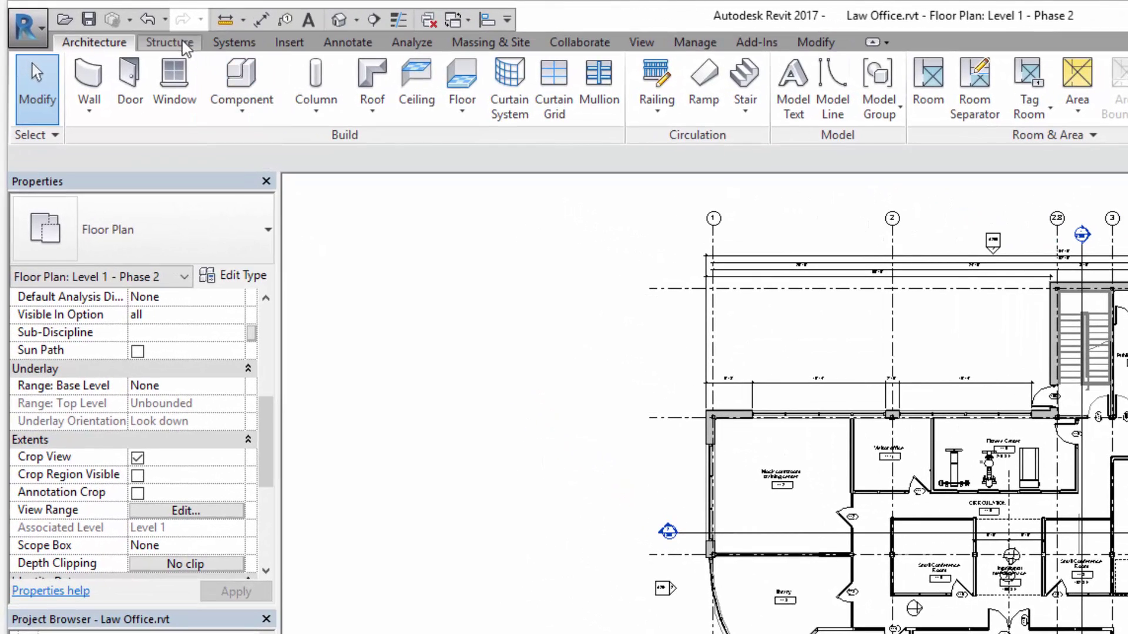
- Browse the Structure and Systems tabs, return to Architecture, and check the wall types list
click(107, 26)
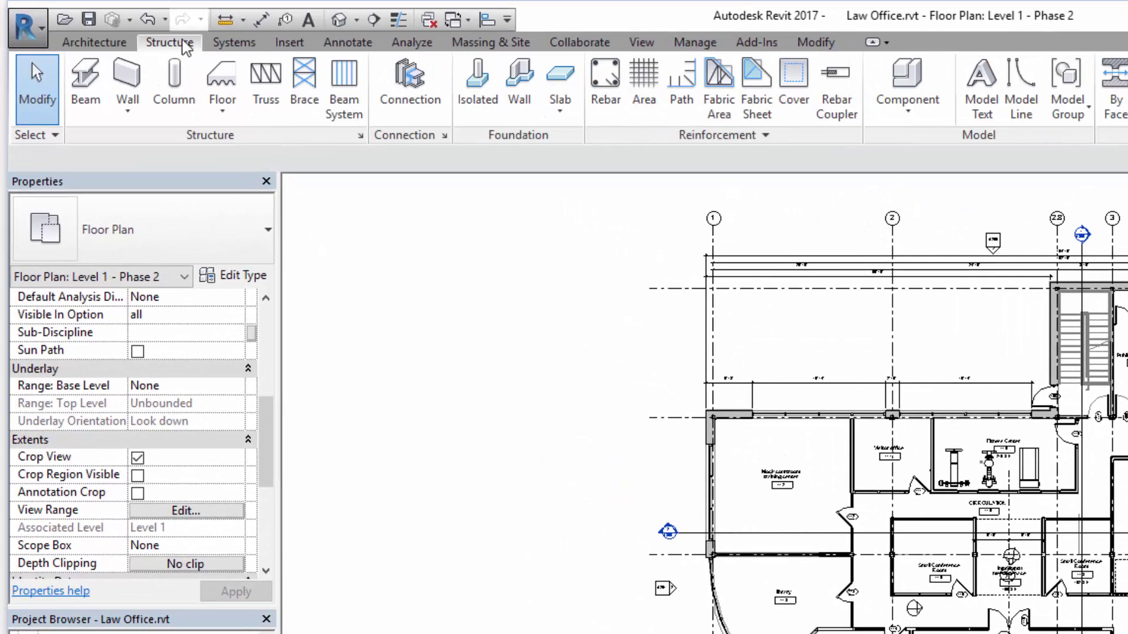
click(232, 44)
click(107, 46)
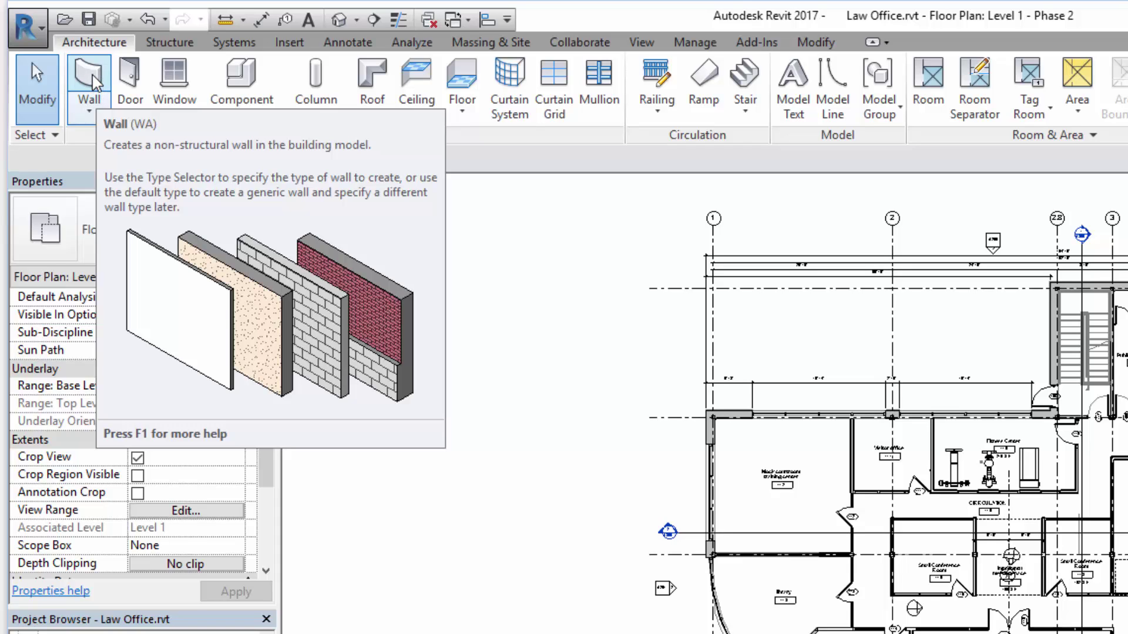
click(88, 110)
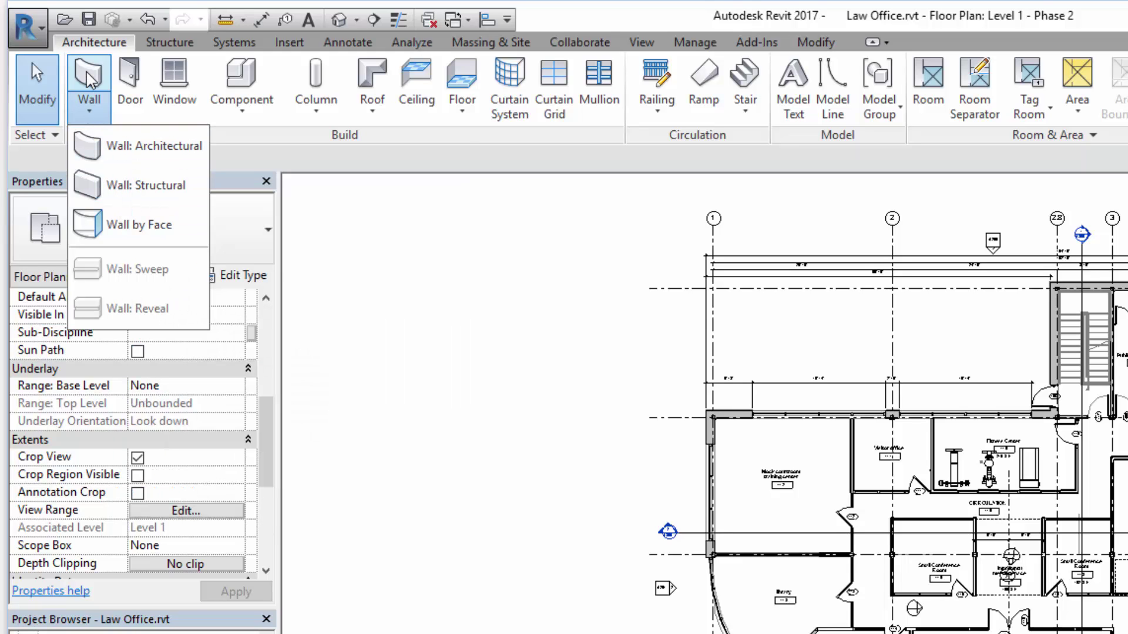
click(297, 162)
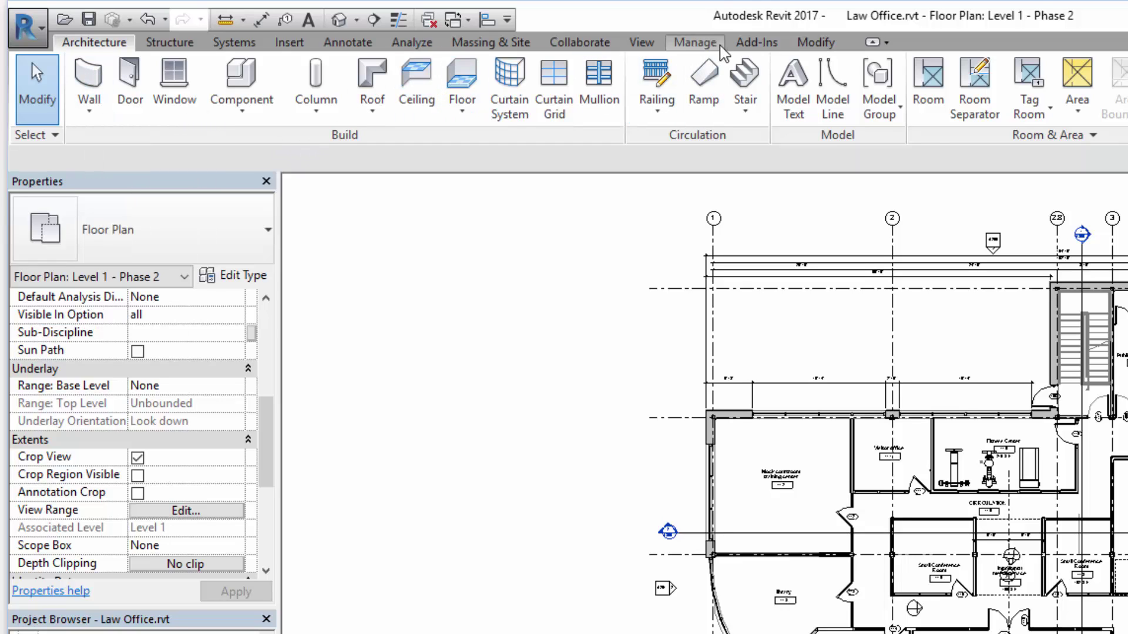
- On the Manage tab, open and close the Additional Settings drop-down
click(695, 42)
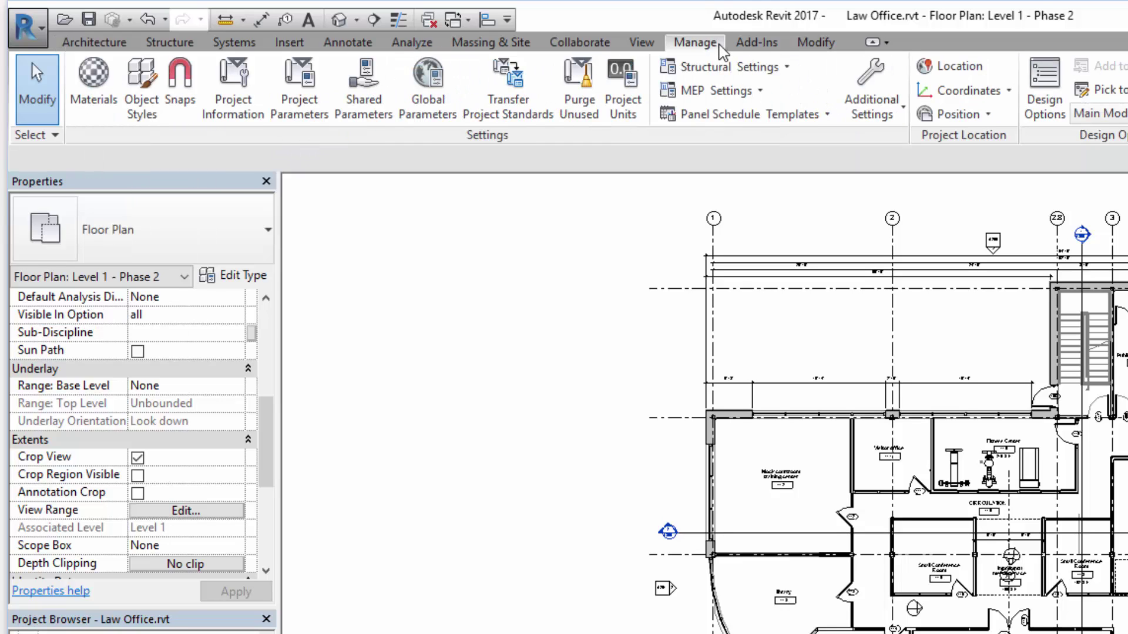
click(878, 105)
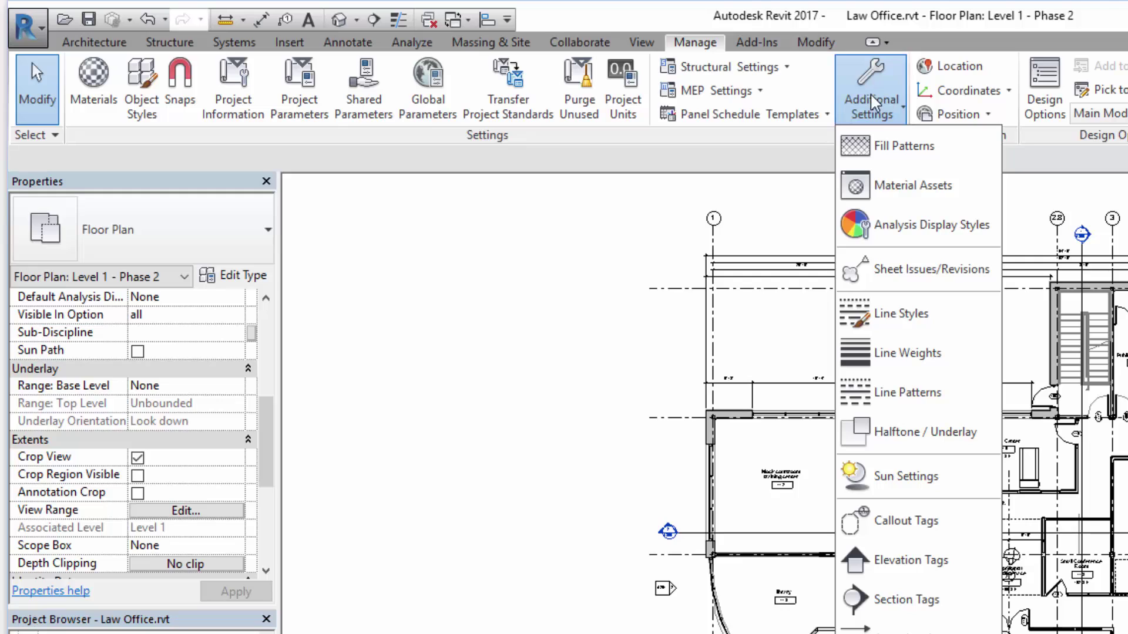
click(874, 101)
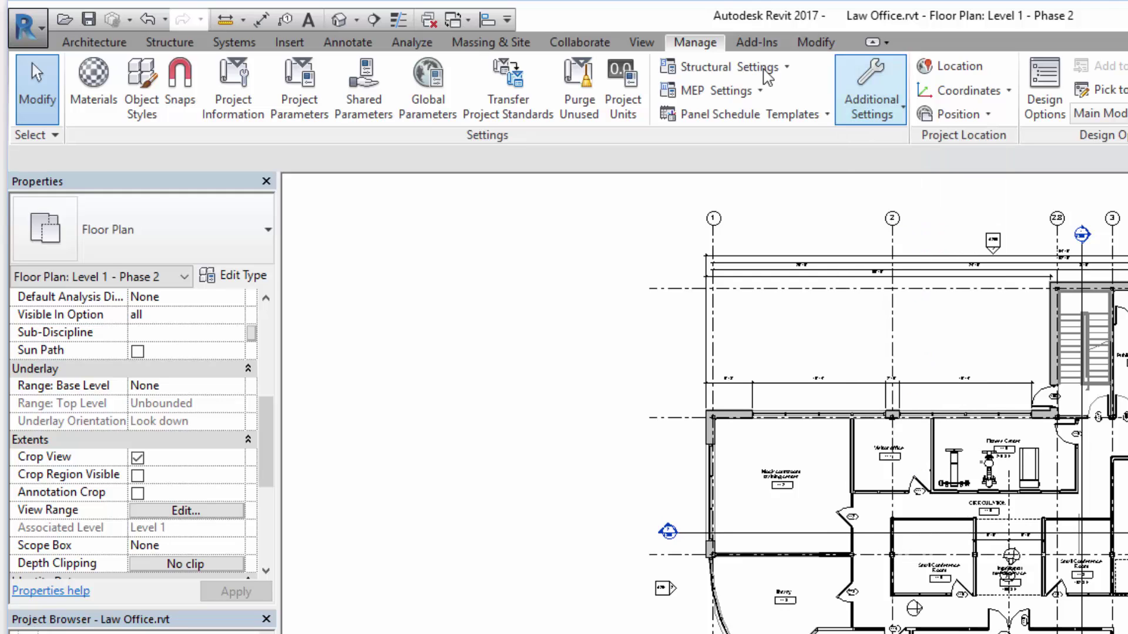
- On the Annotate tab, view the 1/8" Arial text type properties and cancel unchanged
click(341, 43)
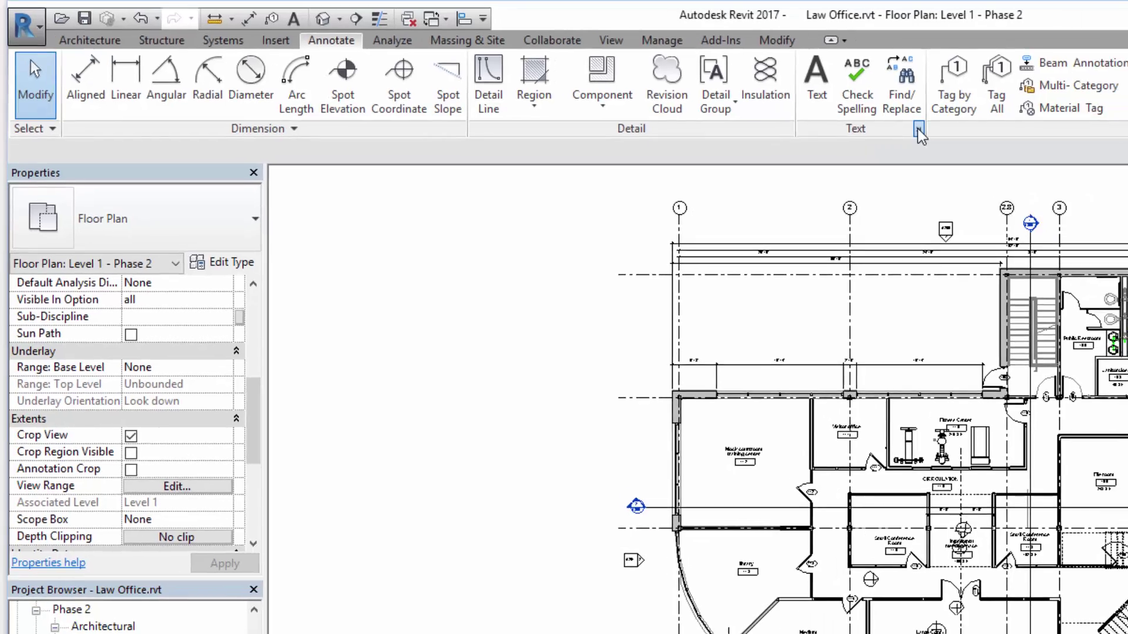
click(964, 136)
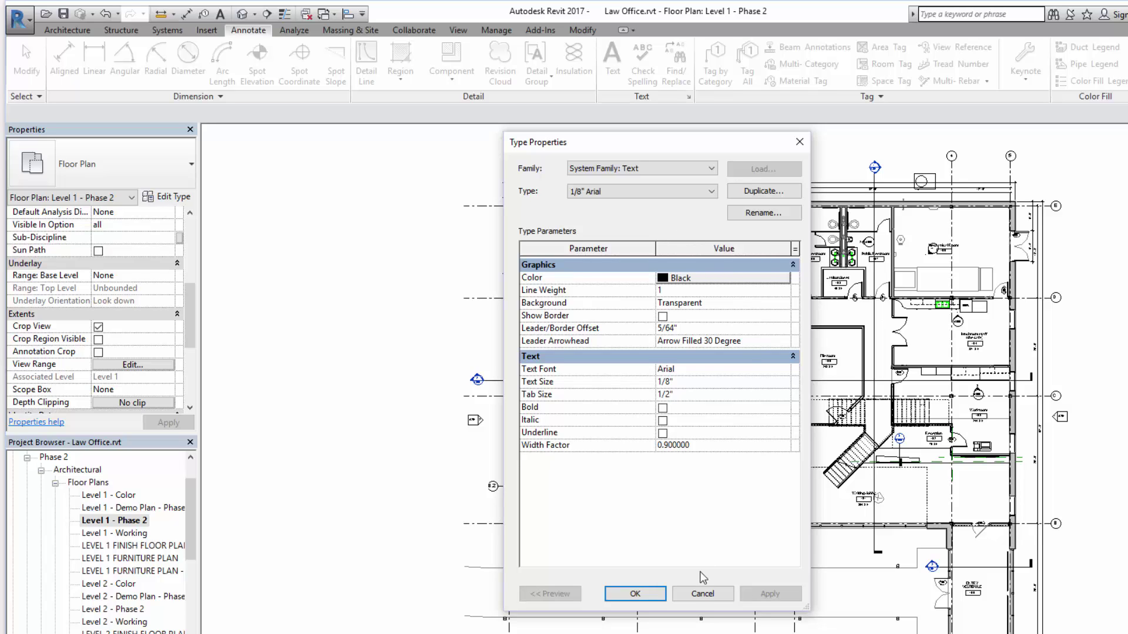
click(702, 595)
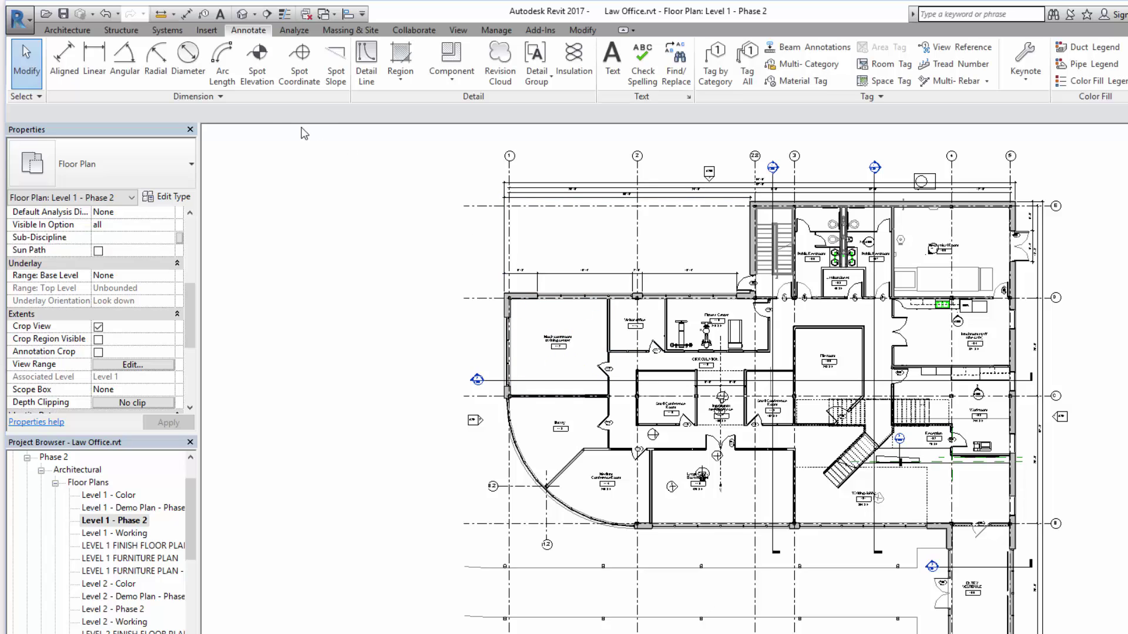
- Expand the Dimension panel, then cycle through Insert, Systems and Structure back to Architecture
click(220, 98)
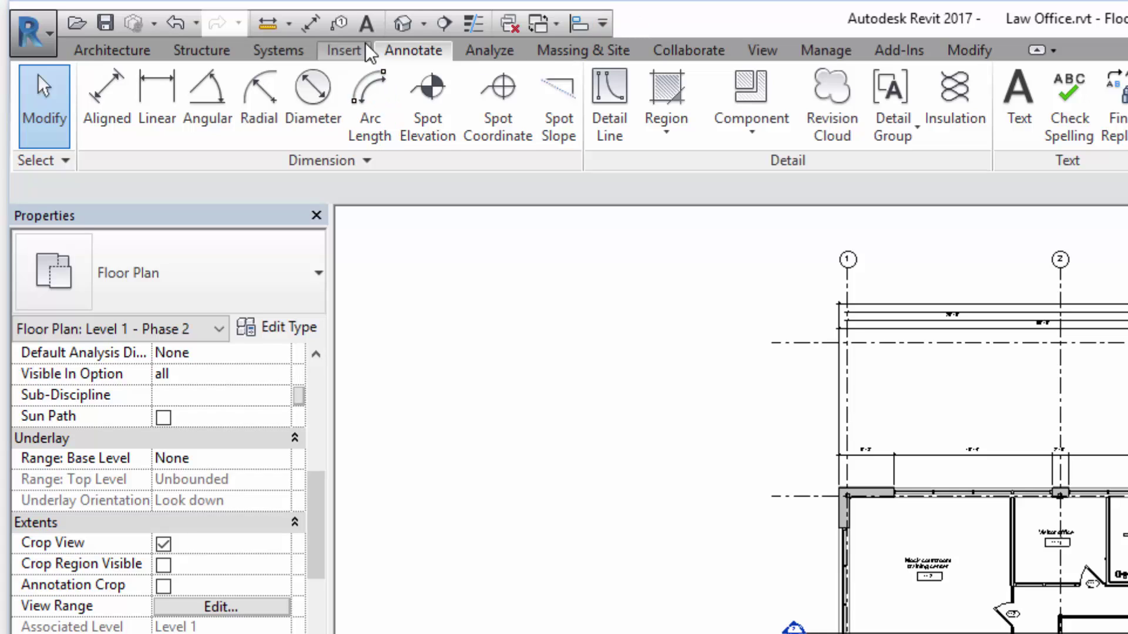
click(351, 52)
click(277, 51)
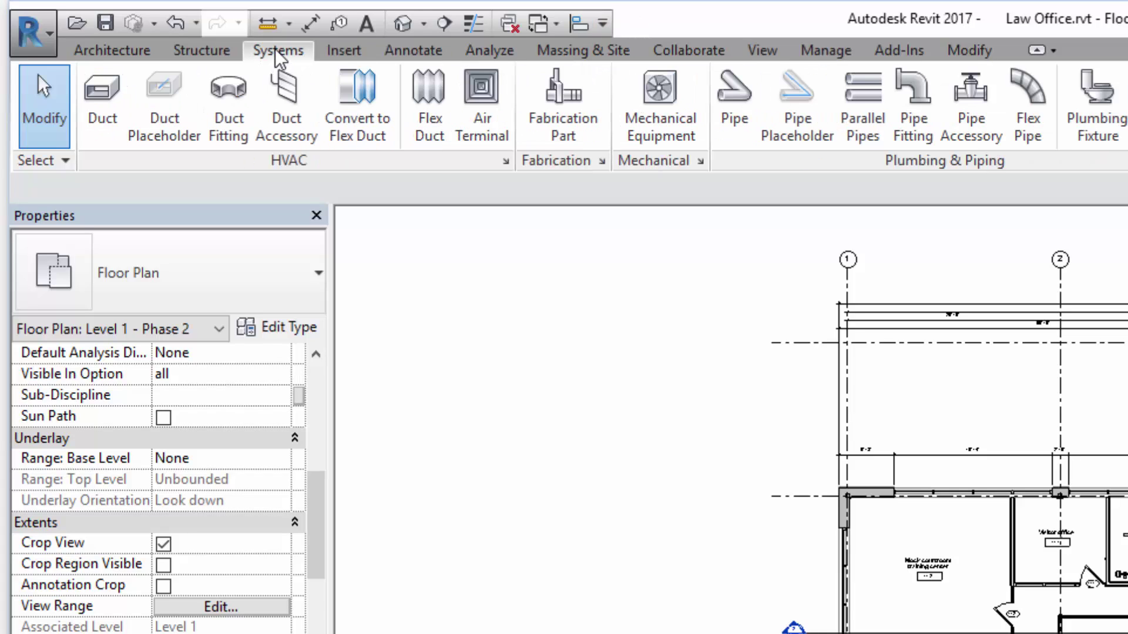
click(210, 53)
click(136, 57)
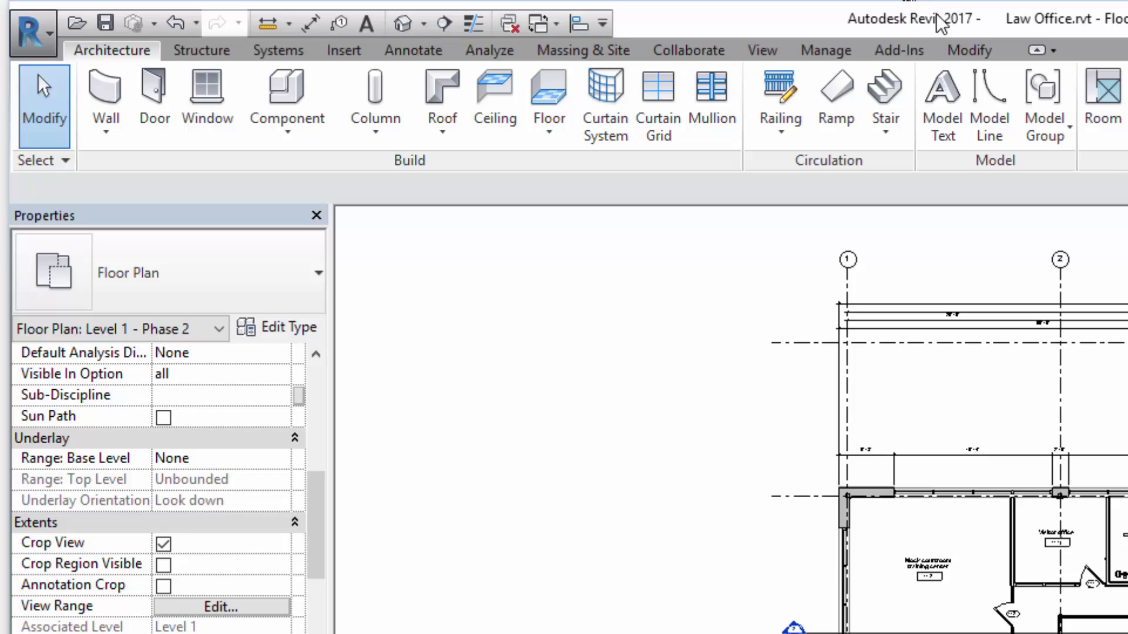
- Pin the Modify tab's Copy tool to the Quick Access Toolbar, finishing on the Systems tab
click(972, 50)
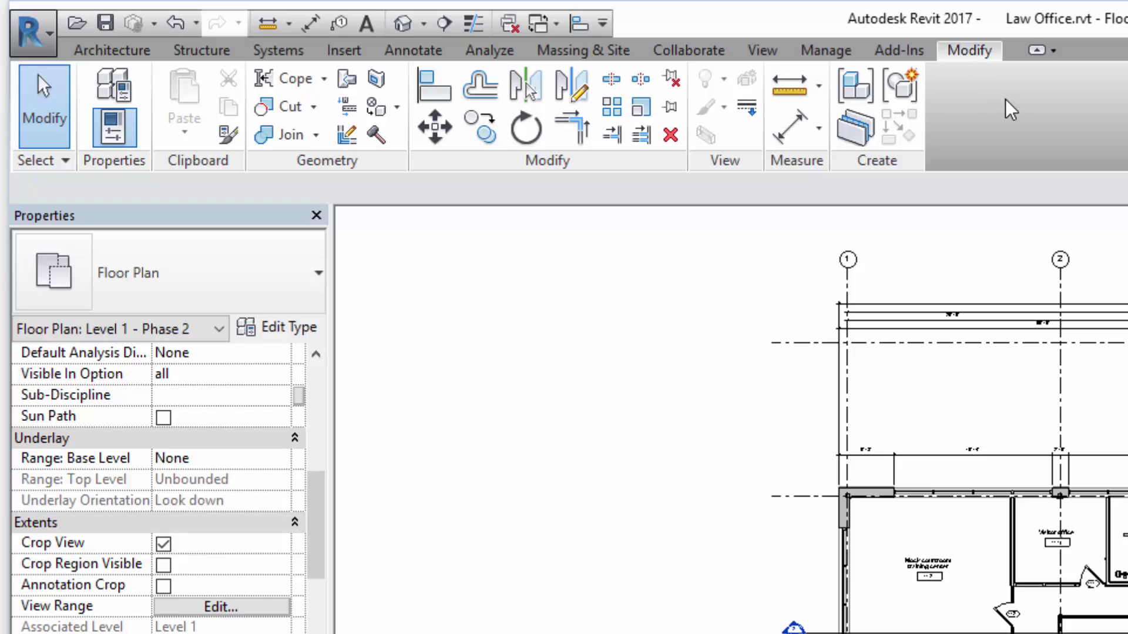
right_click(493, 134)
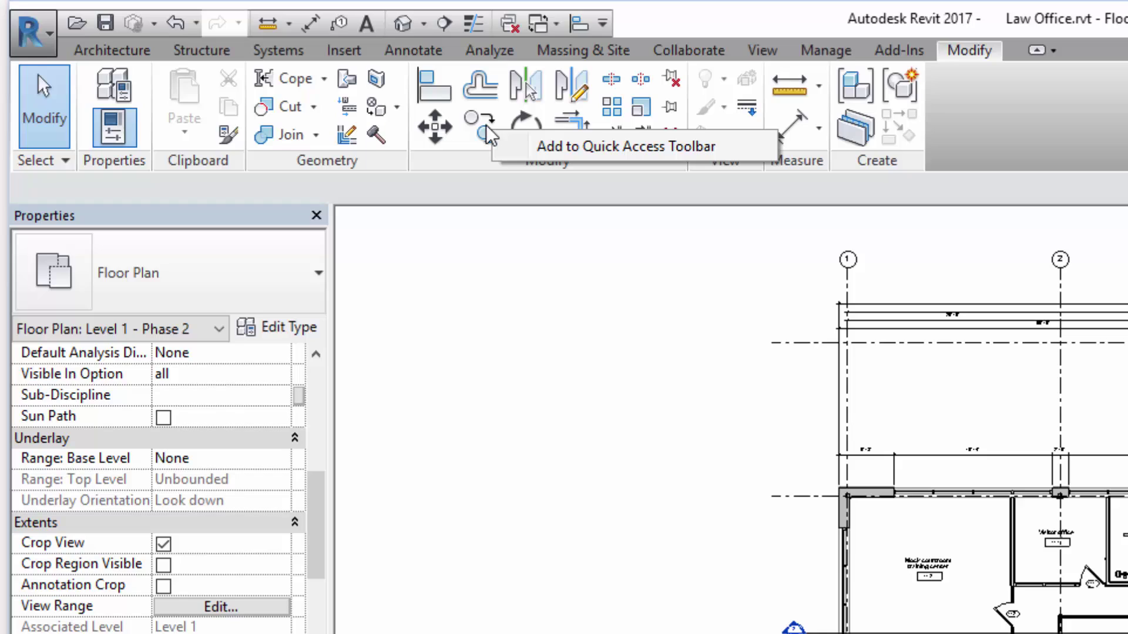
click(554, 151)
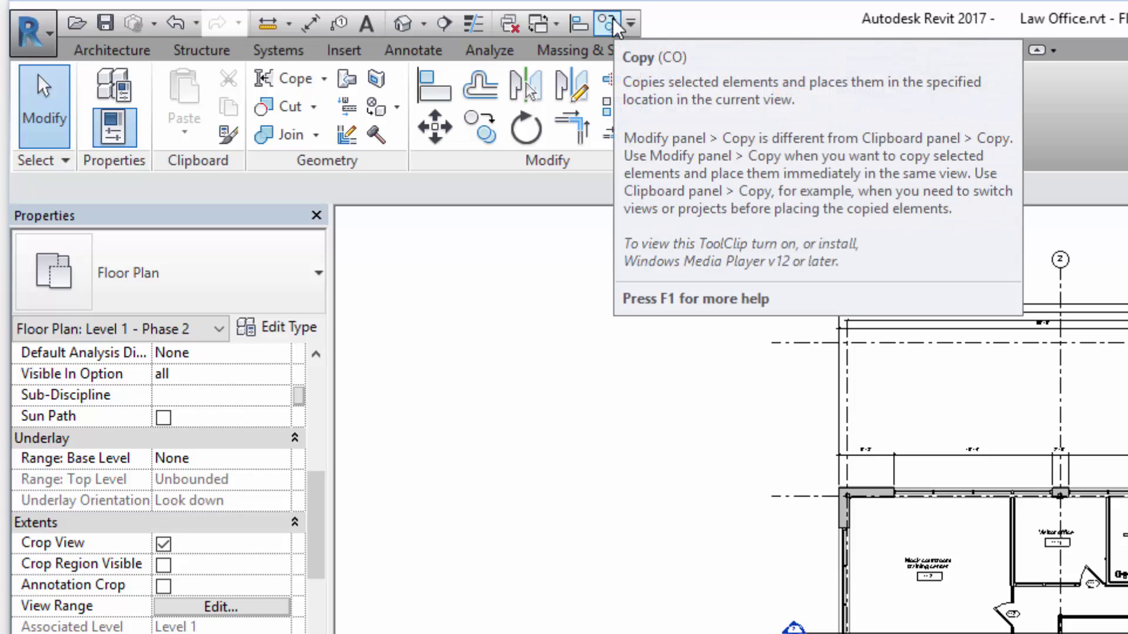
click(418, 51)
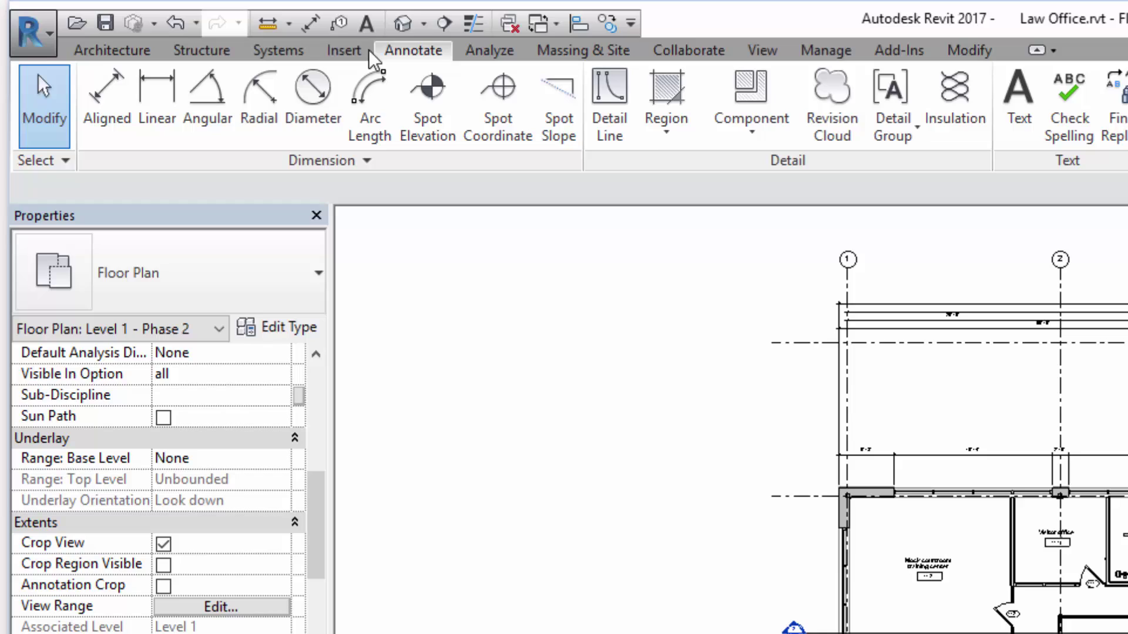
click(277, 52)
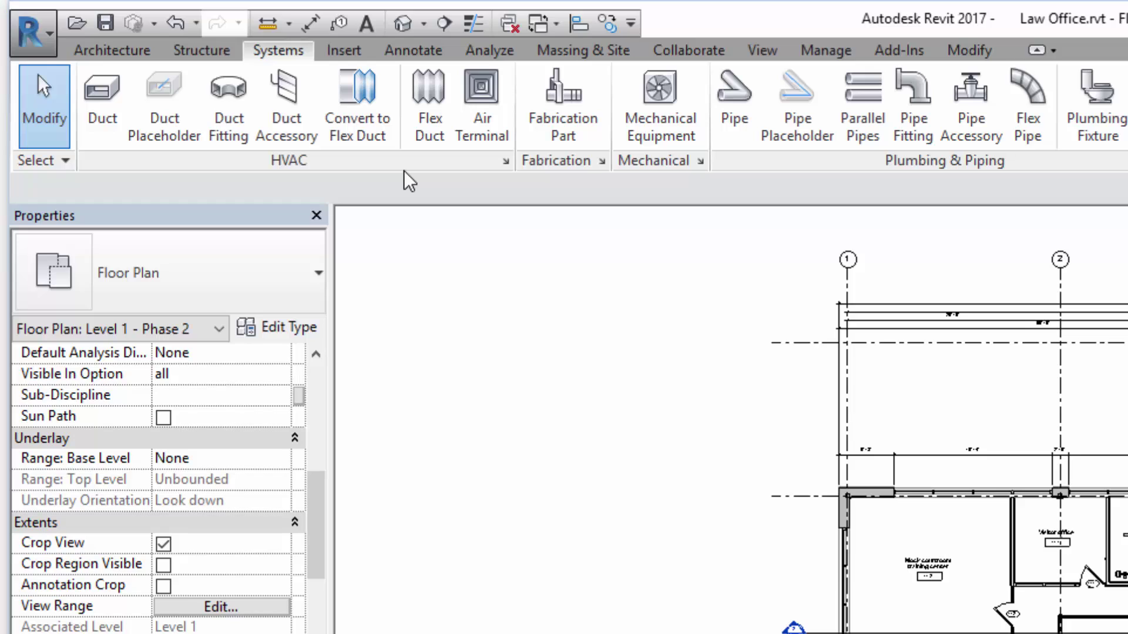
drag(410, 169, 785, 349)
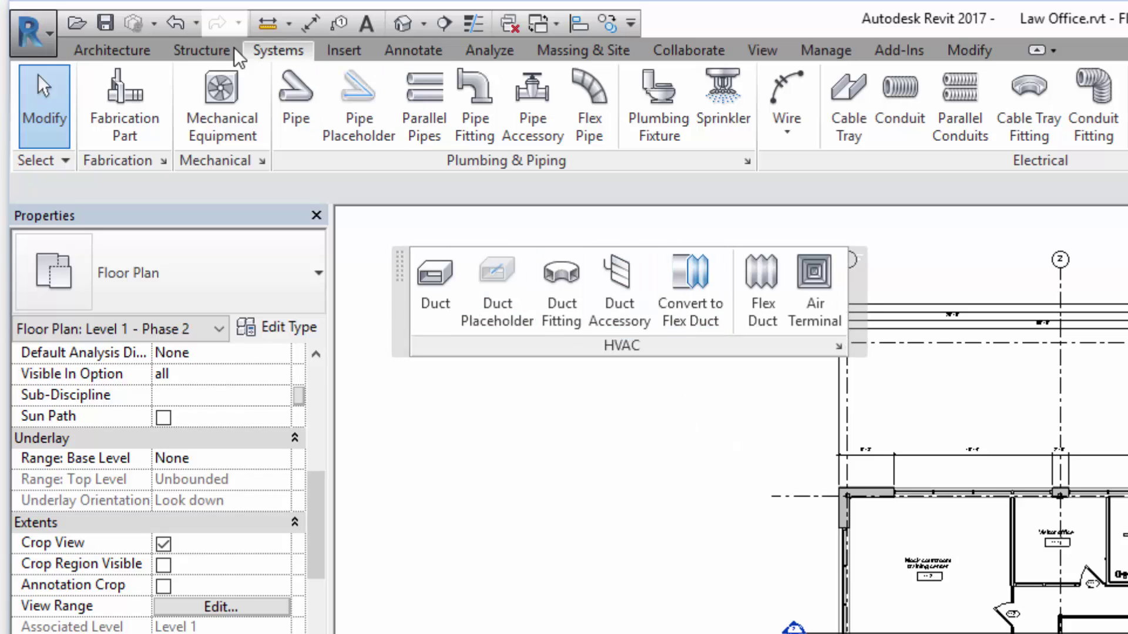
click(213, 54)
click(120, 51)
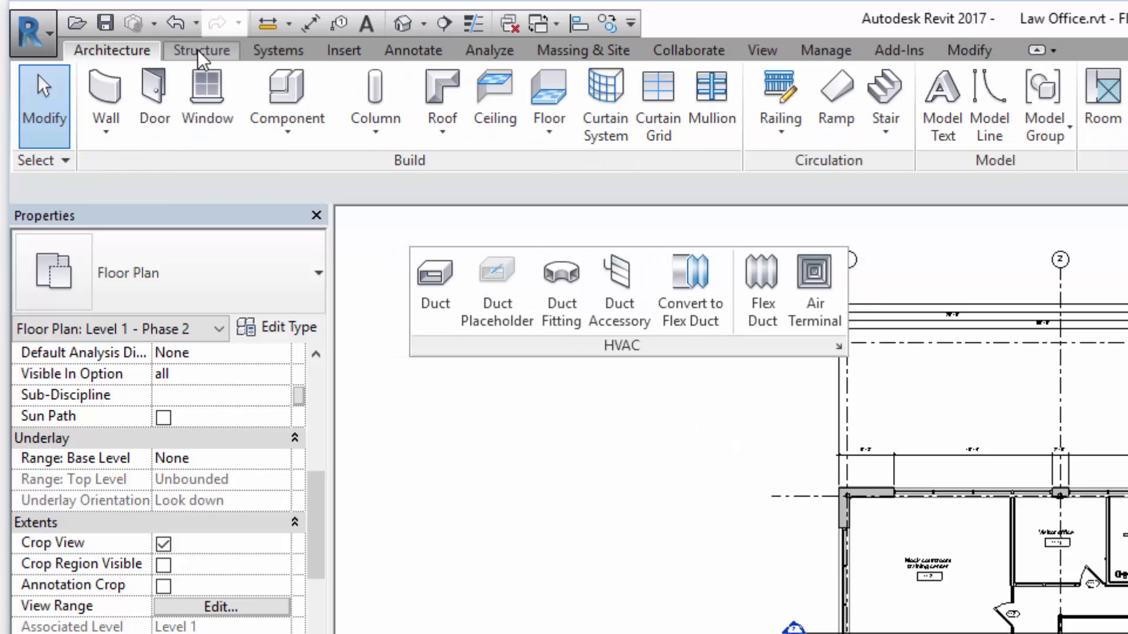
click(258, 52)
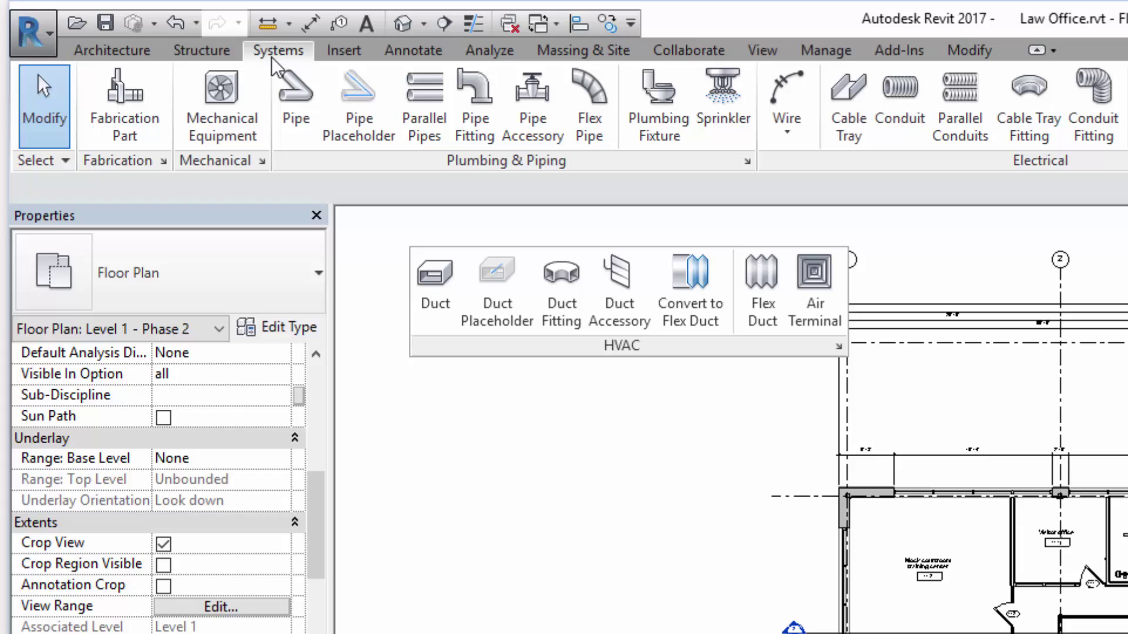
click(346, 53)
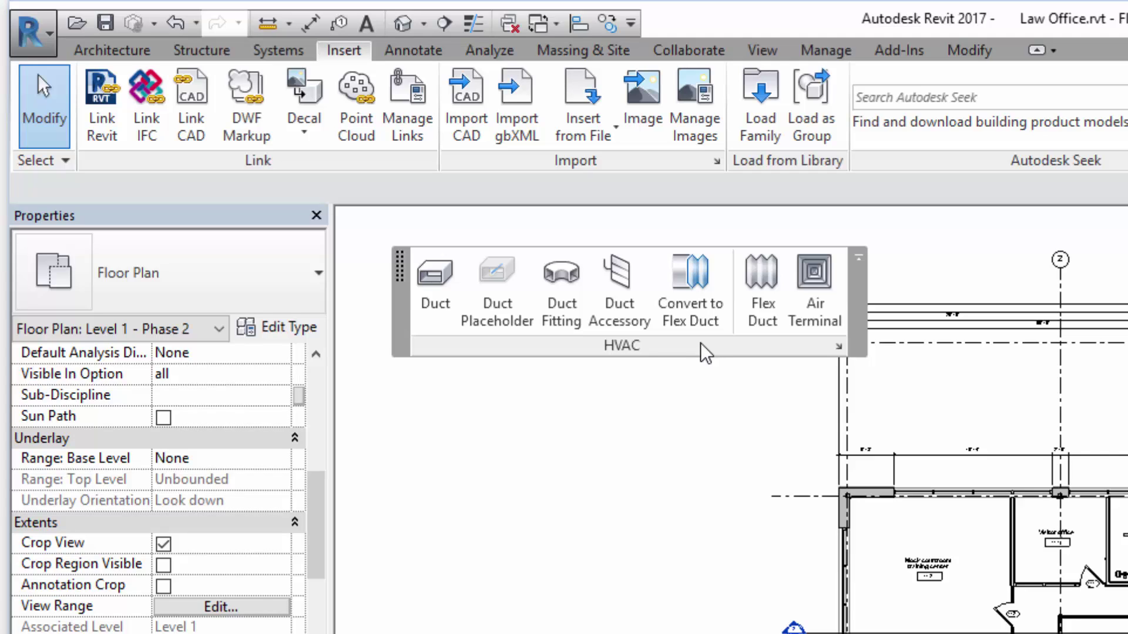
click(859, 258)
click(266, 51)
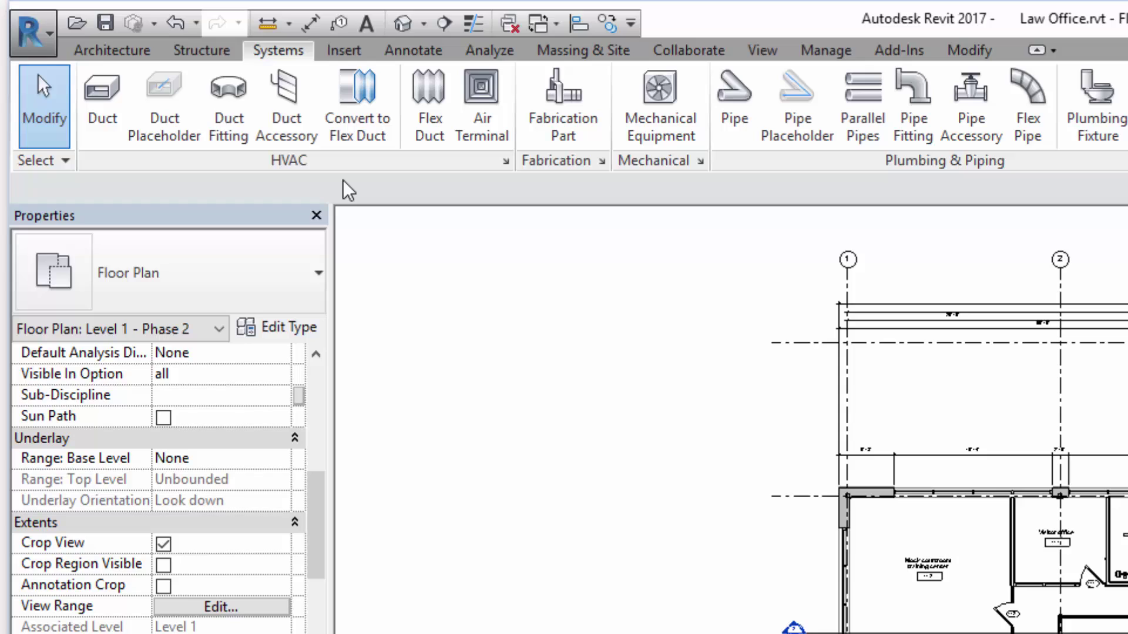
mouse_move(350, 160)
mouse_down()
mouse_move(632, 340)
mouse_move(691, 337)
mouse_up()
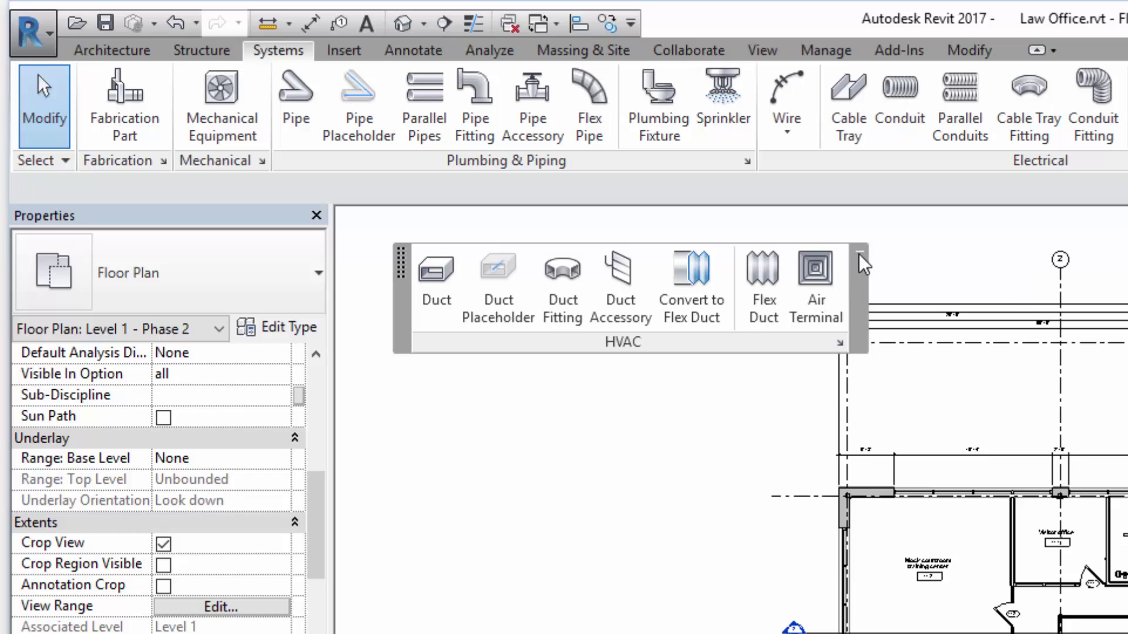
click(858, 254)
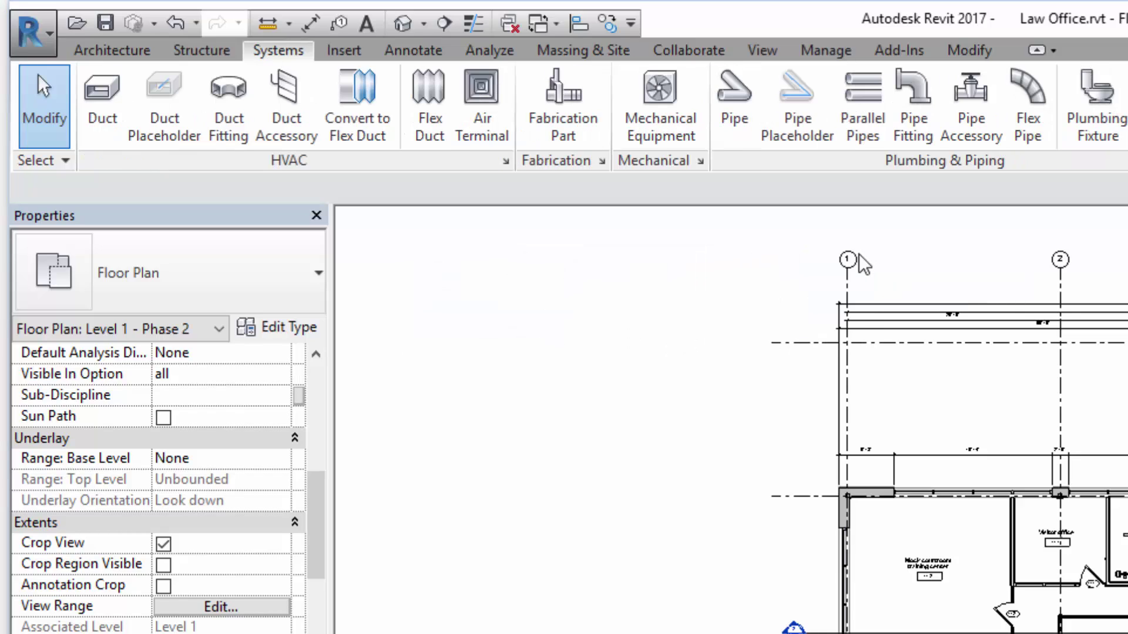
double_click(283, 52)
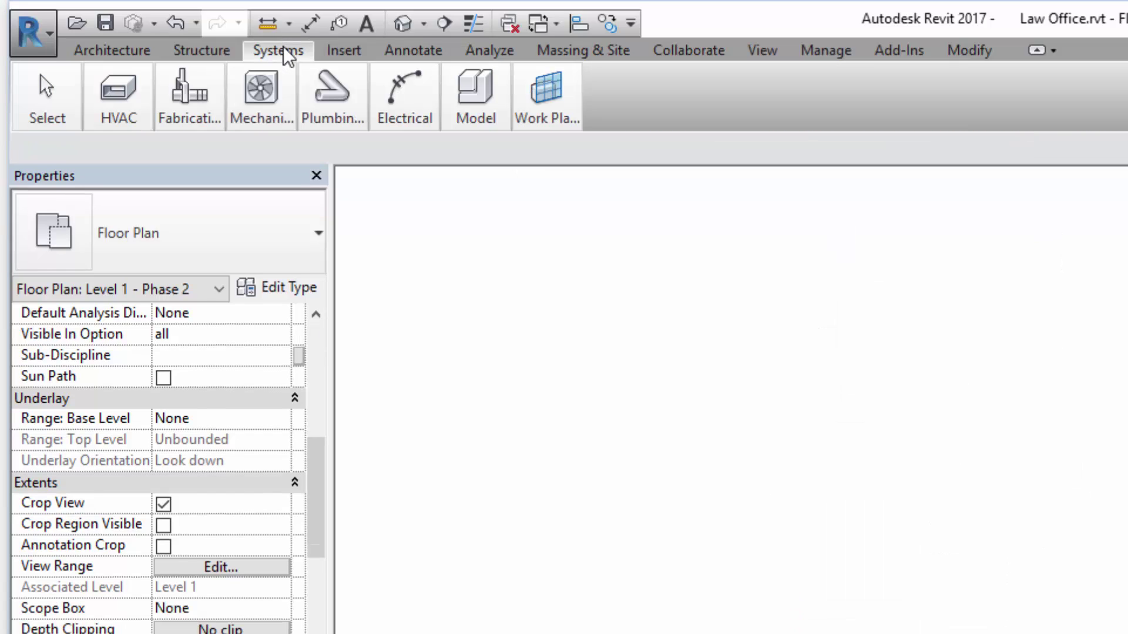
double_click(275, 51)
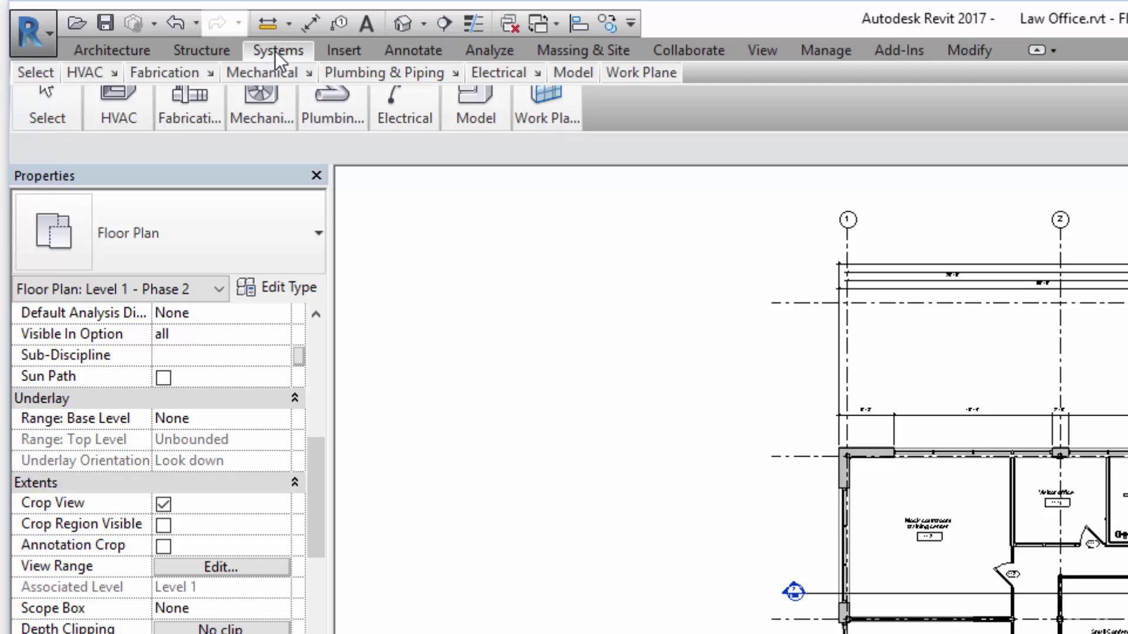
double_click(276, 52)
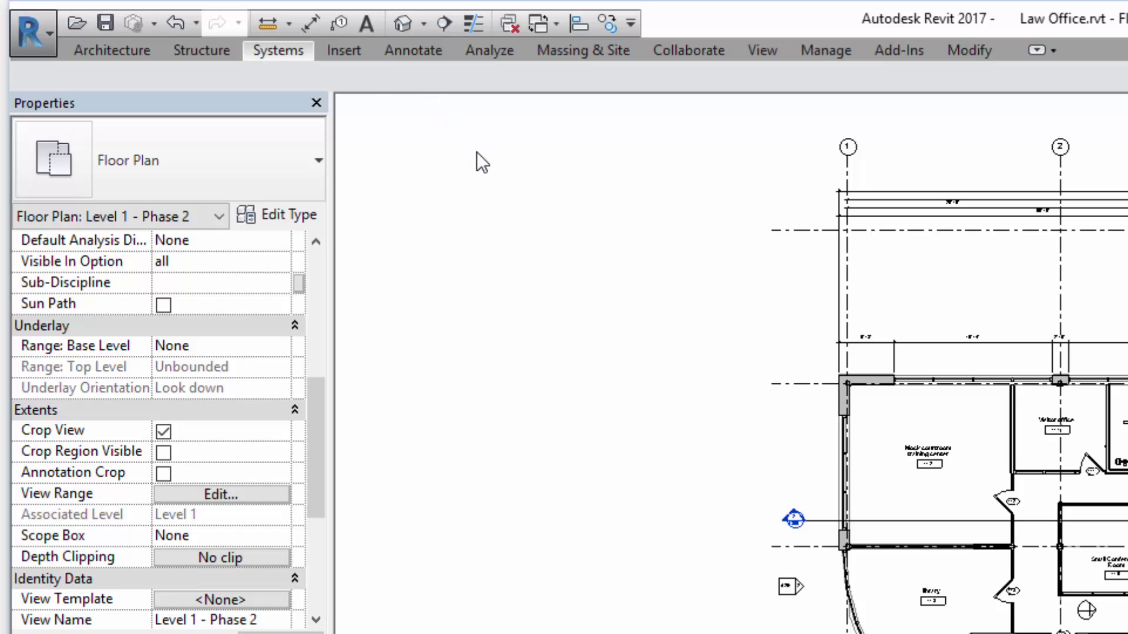
click(276, 51)
double_click(287, 49)
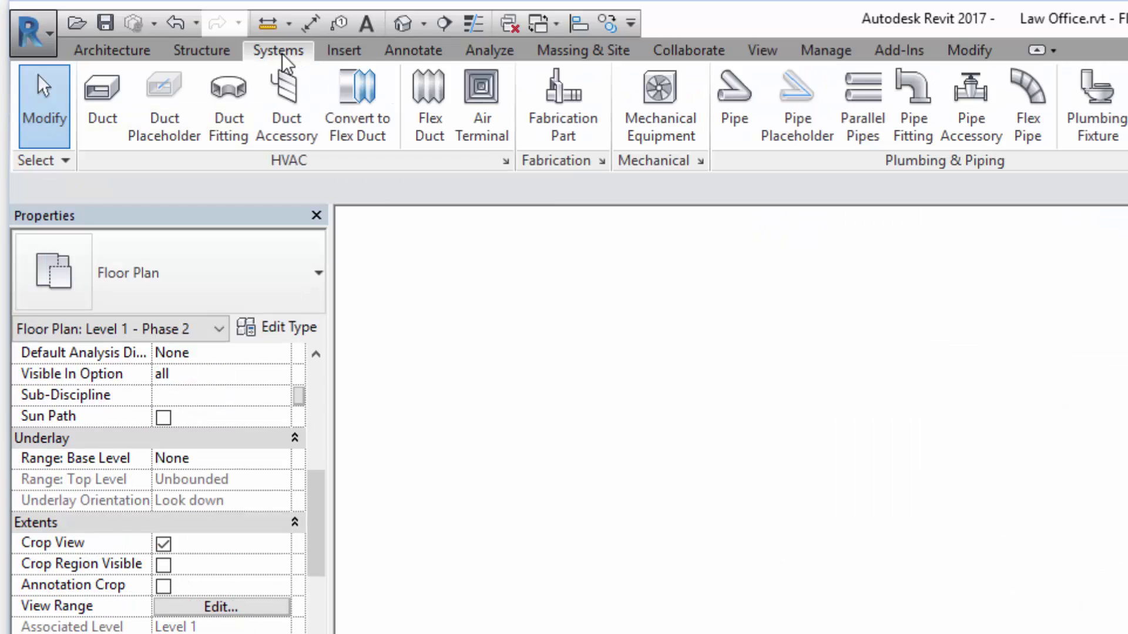